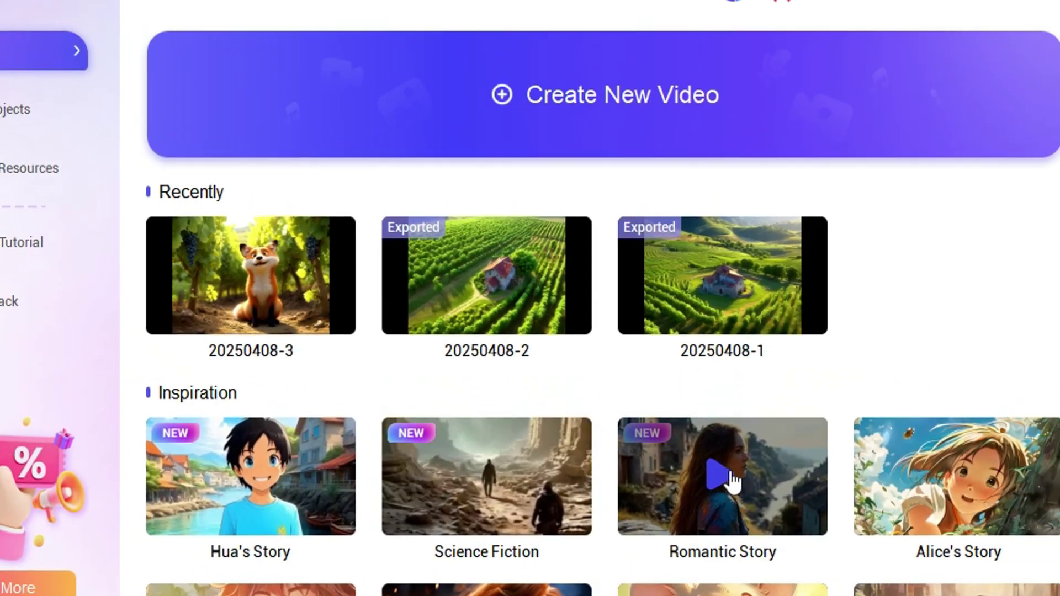
# - Preview the Romantic Story example, then paste the Lily and Max aquarium story into a new video
pyautogui.click(751, 452)
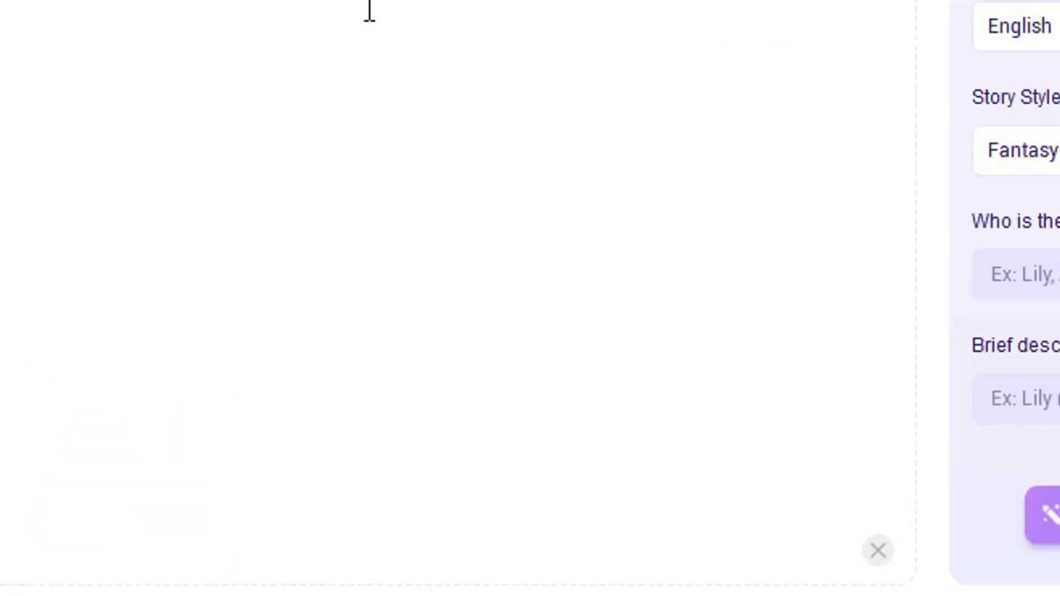
pyautogui.hotkey('ctrl', 'v')
pyautogui.scroll(10, 435, 298)
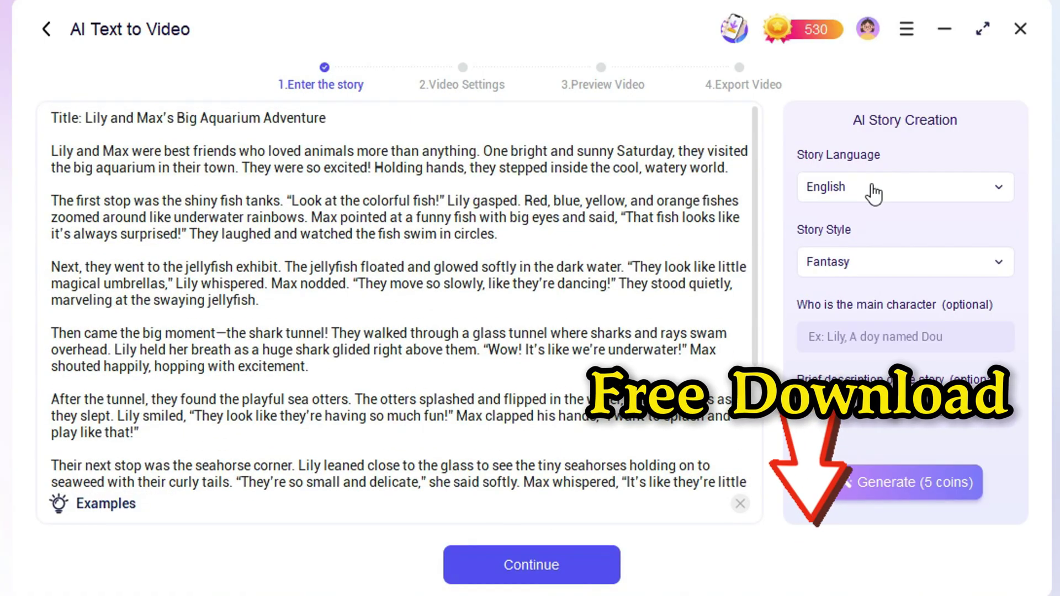
# - Pick Story for kid from the Story Style list, confirming it a second time
pyautogui.click(853, 265)
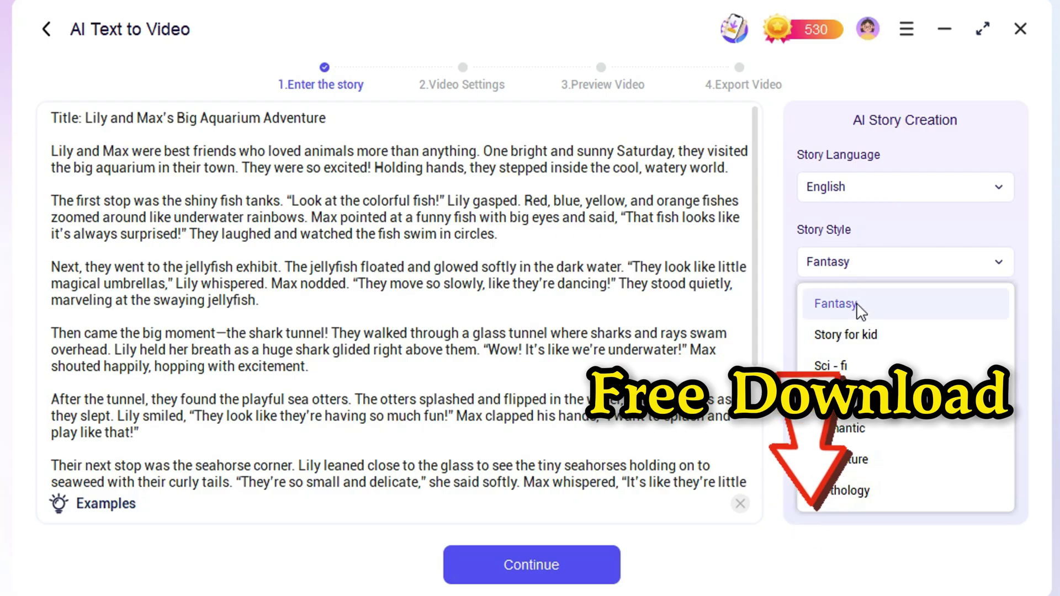
pyautogui.click(859, 344)
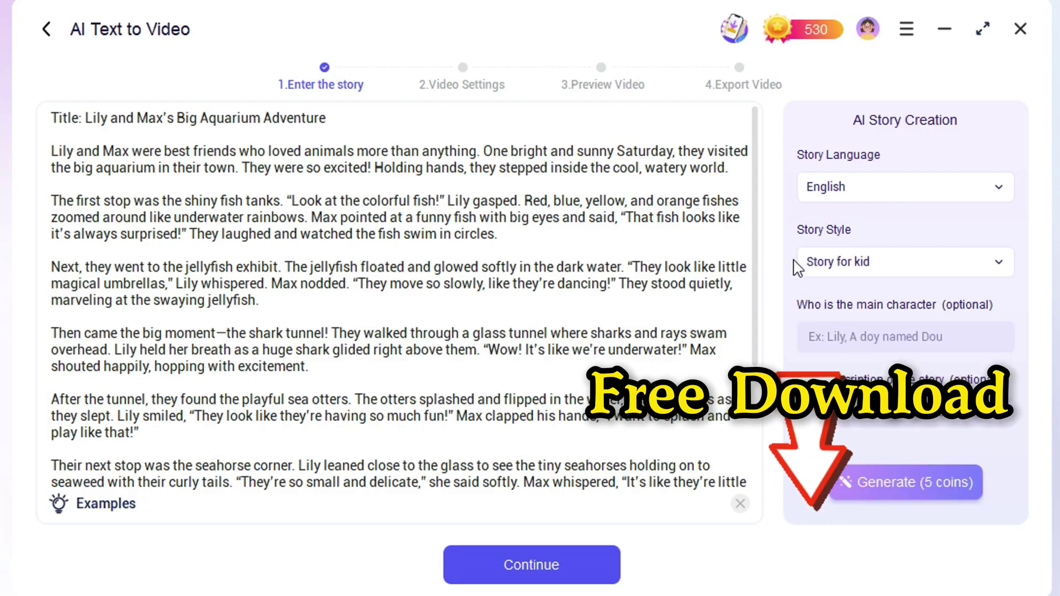
pyautogui.click(862, 258)
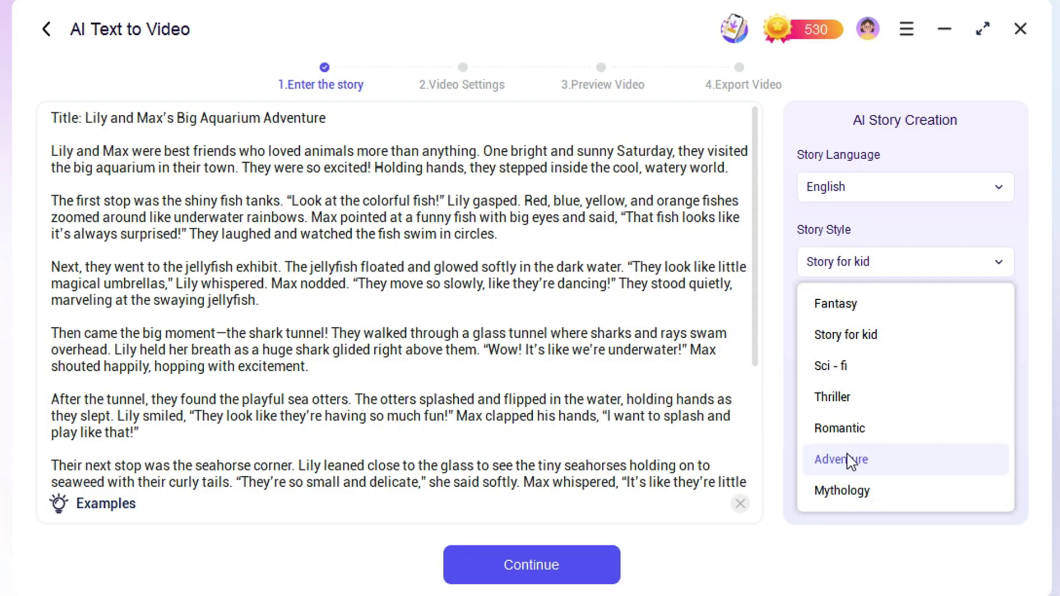
pyautogui.click(856, 338)
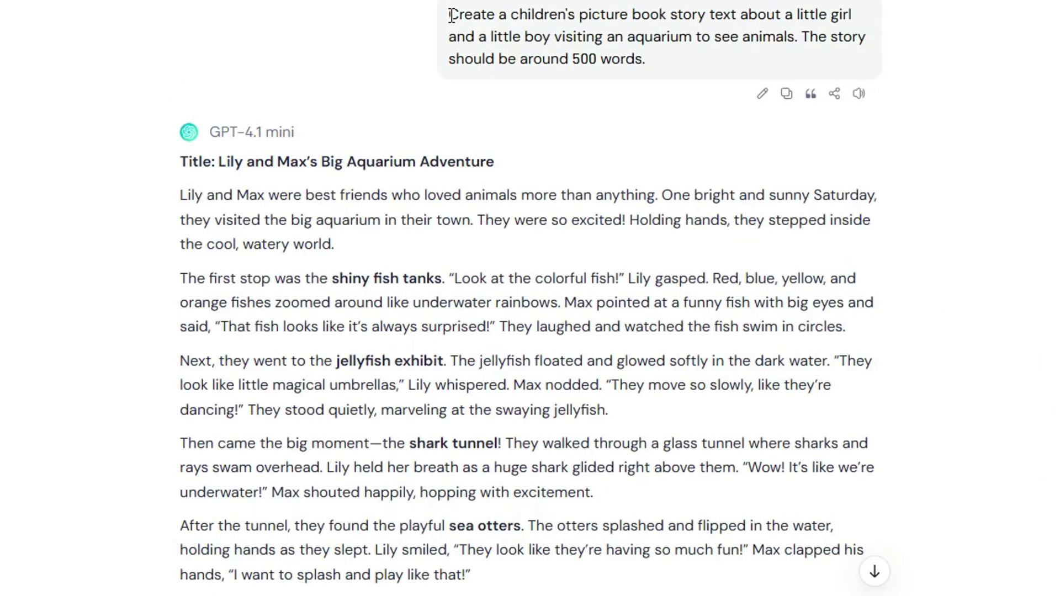
# - Scroll through the GPT-4.1 mini reply, making trial selections of the aquarium story
pyautogui.moveTo(451, 15); pyautogui.dragTo(690, 40)
pyautogui.scroll(-5, 310, 149)
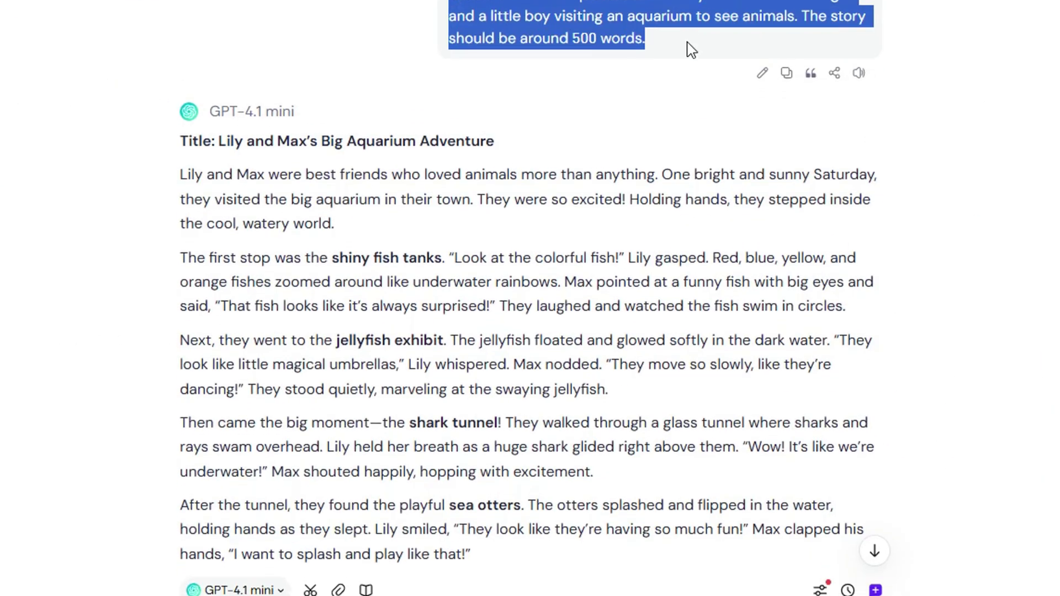
pyautogui.scroll(1, 190, 49)
pyautogui.scroll(1, 188, 1)
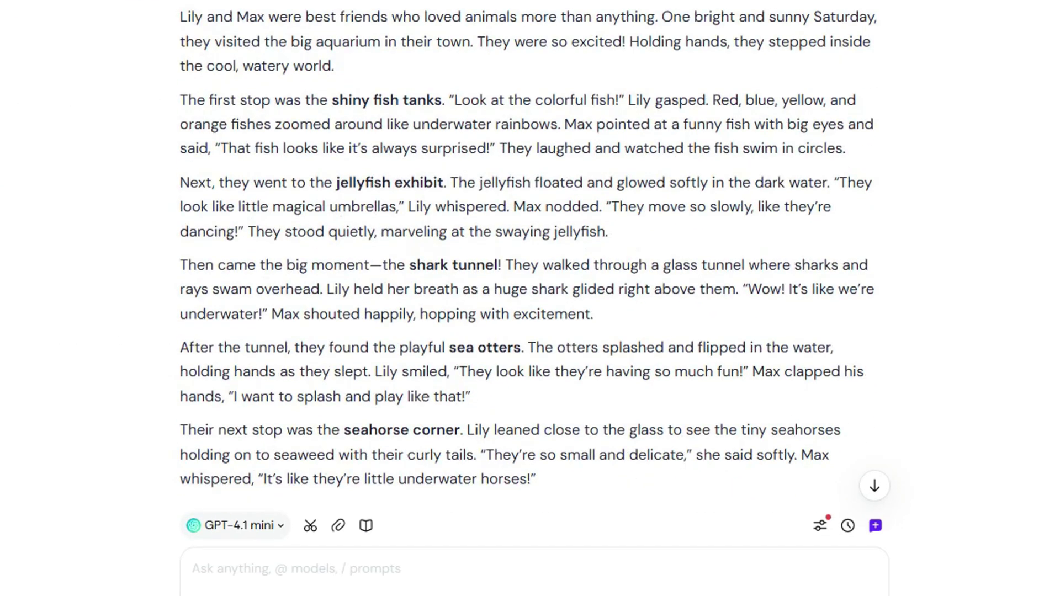
pyautogui.moveTo(181, 17); pyautogui.dragTo(510, 184)
pyautogui.scroll(2, 591, 381)
pyautogui.scroll(-8, 598, 370)
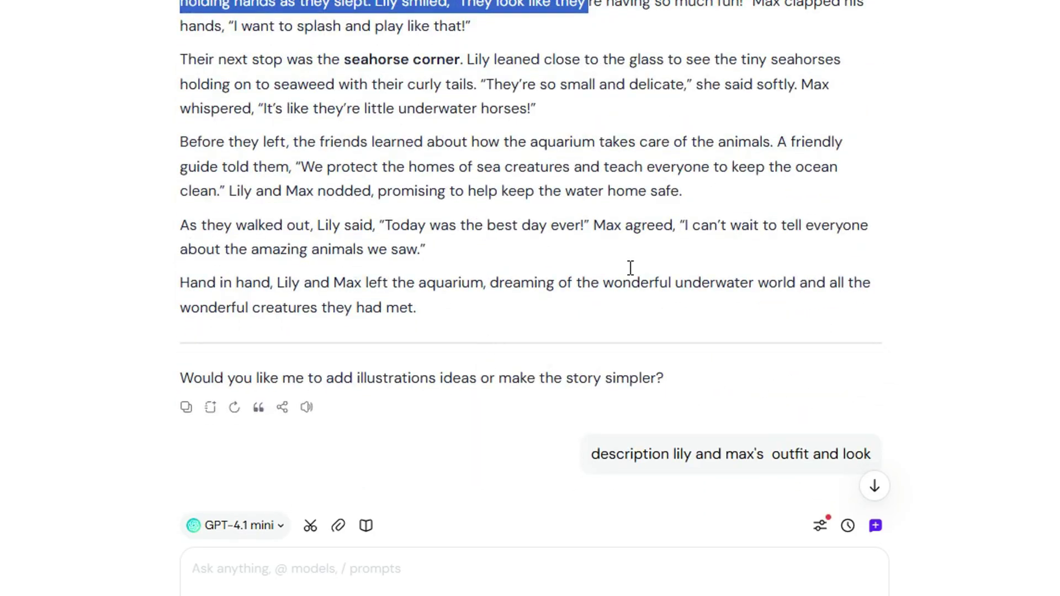
pyautogui.scroll(2, 481, 195)
# - Drag-select the whole aquarium story, from its last paragraph up to the Title line
pyautogui.moveTo(436, 378); pyautogui.dragTo(116, 28)
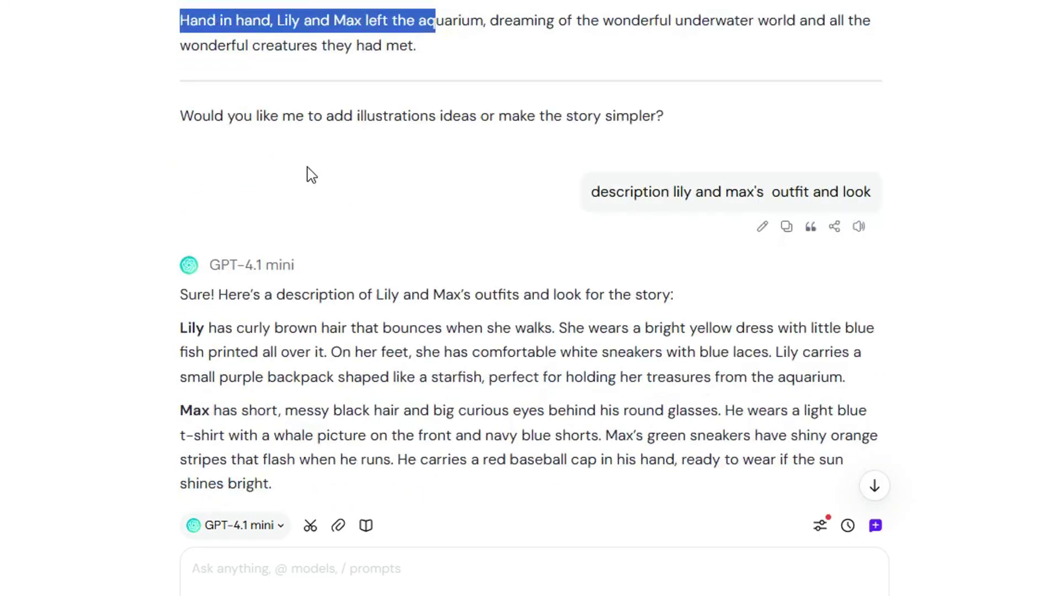
pyautogui.moveTo(420, 9); pyautogui.dragTo(524, 38)
pyautogui.scroll(12, 456, 36)
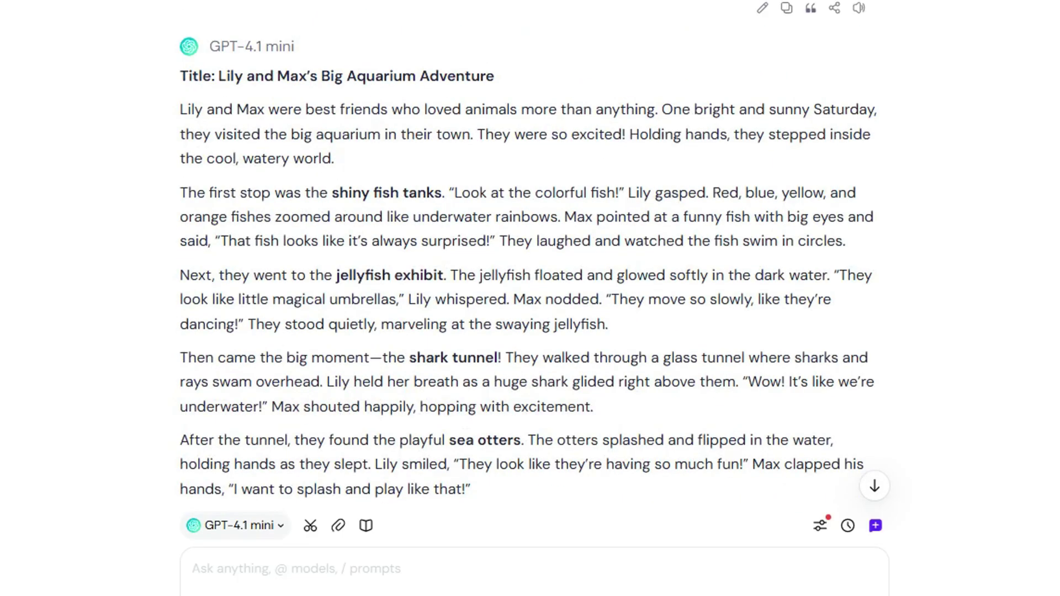
pyautogui.scroll(-4, 470, 241)
pyautogui.scroll(1, 277, 175)
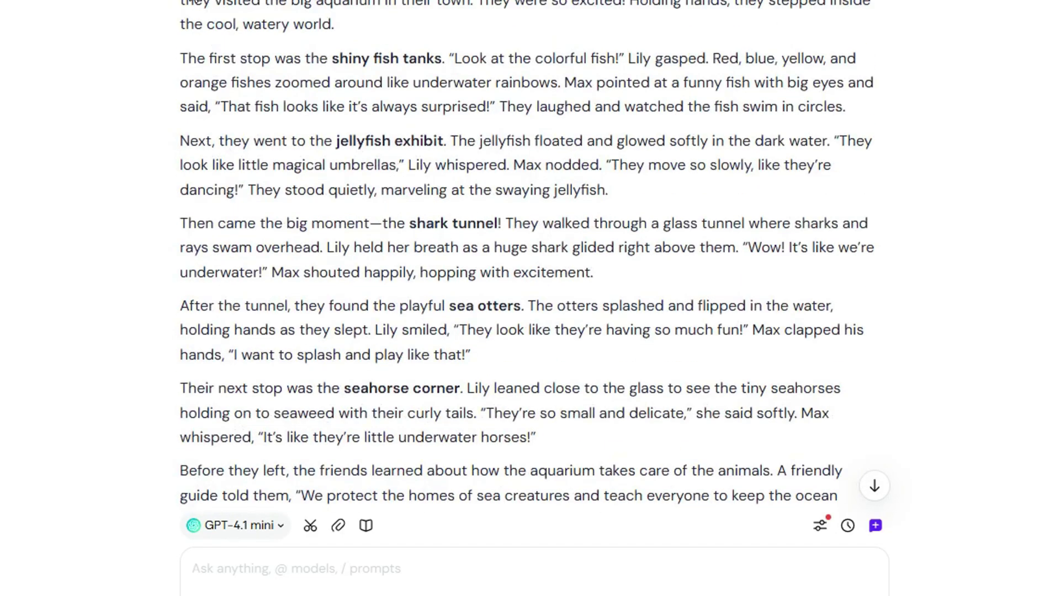
pyautogui.scroll(-3, 281, 198)
pyautogui.moveTo(428, 459); pyautogui.dragTo(179, 47)
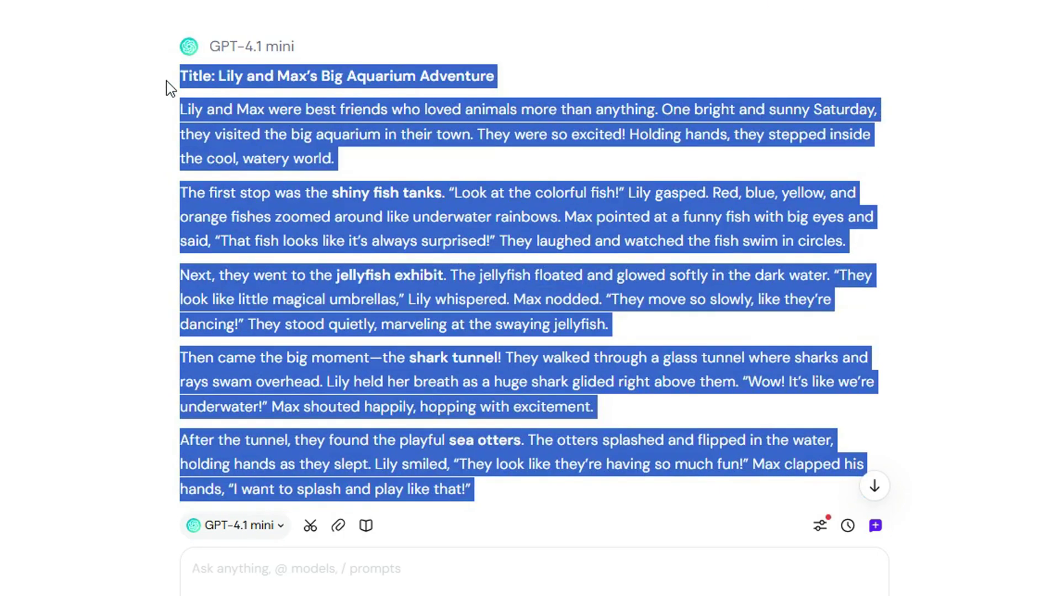
pyautogui.scroll(-10, 399, 336)
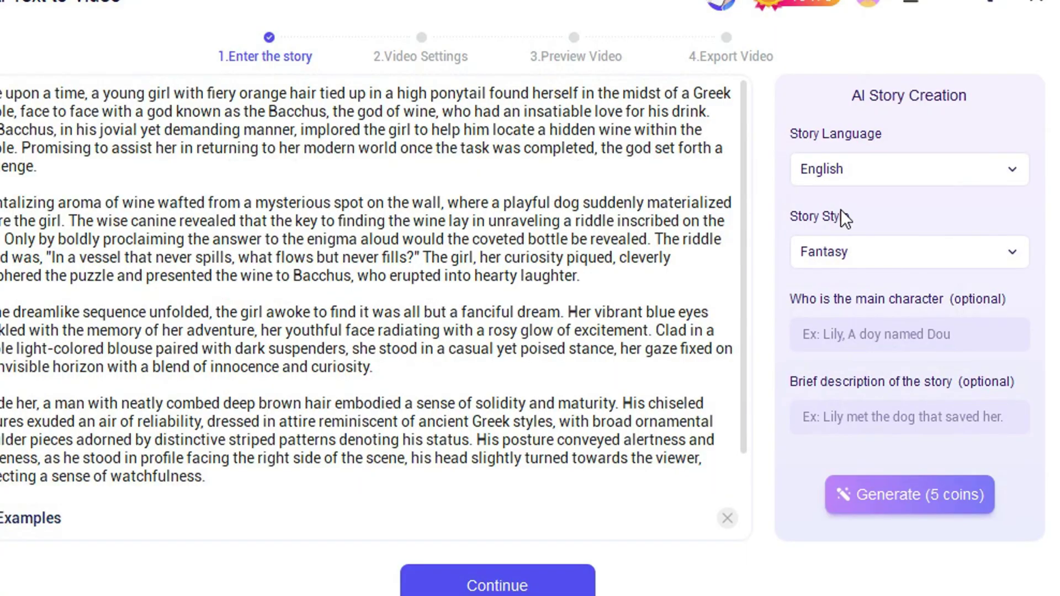
# - Set the story language to English and the story style to Story for kid
pyautogui.click(833, 251)
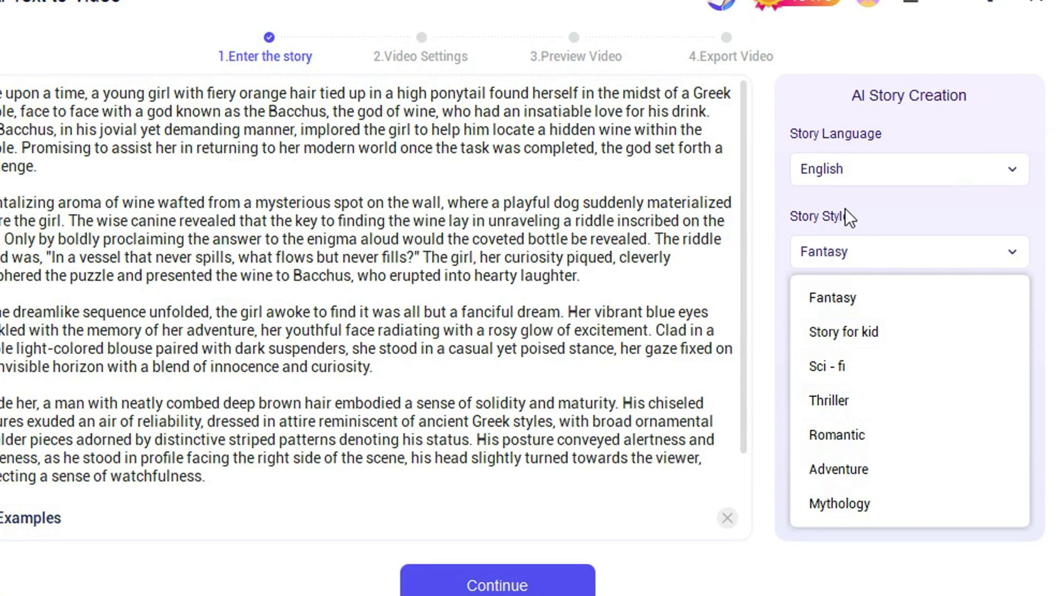
pyautogui.click(845, 178)
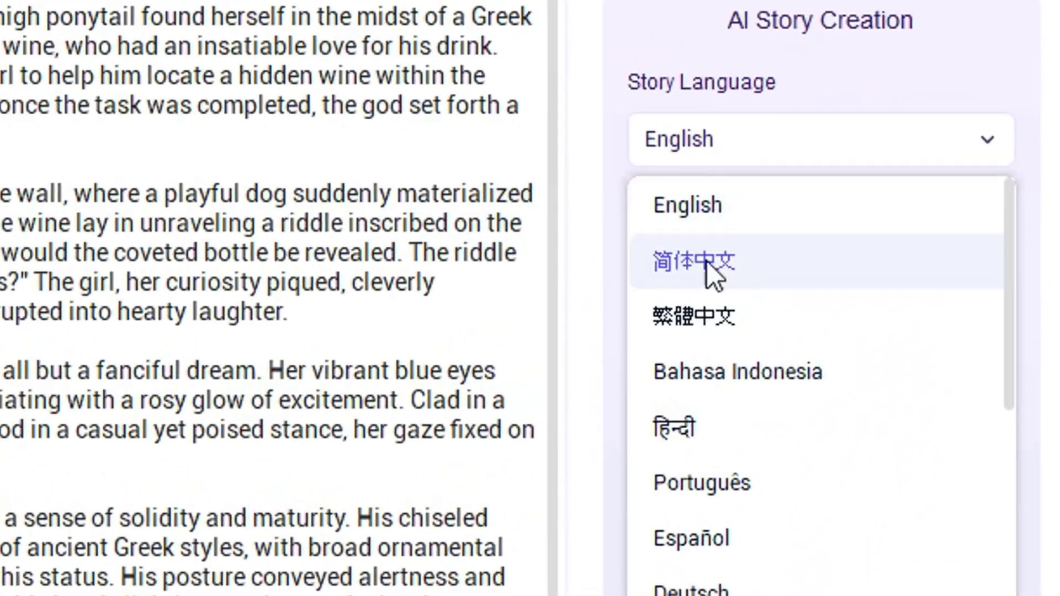
pyautogui.scroll(-10, 845, 461)
pyautogui.click(793, 96)
pyautogui.click(759, 249)
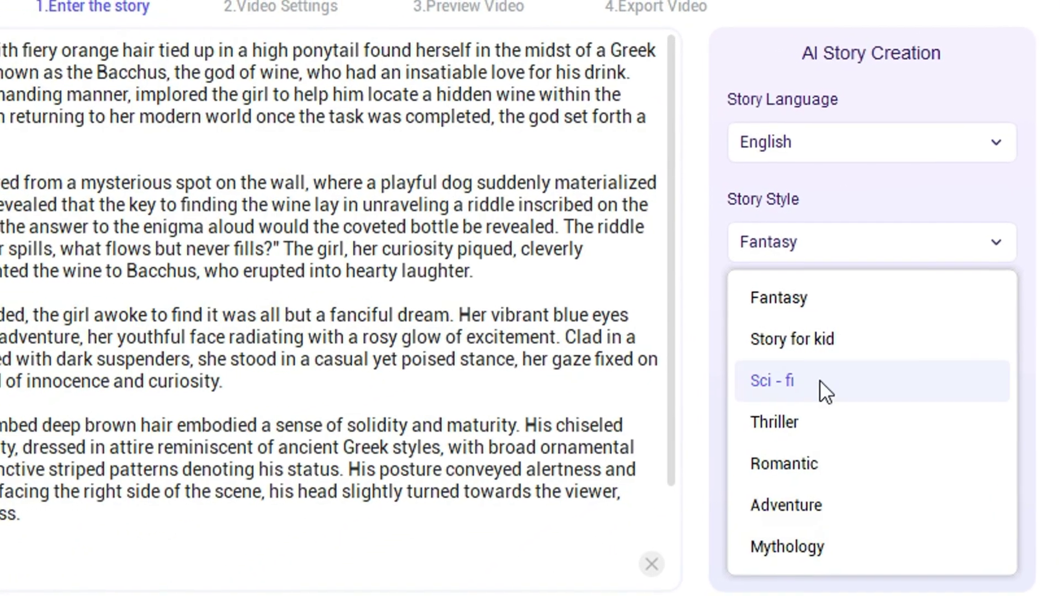
pyautogui.click(772, 342)
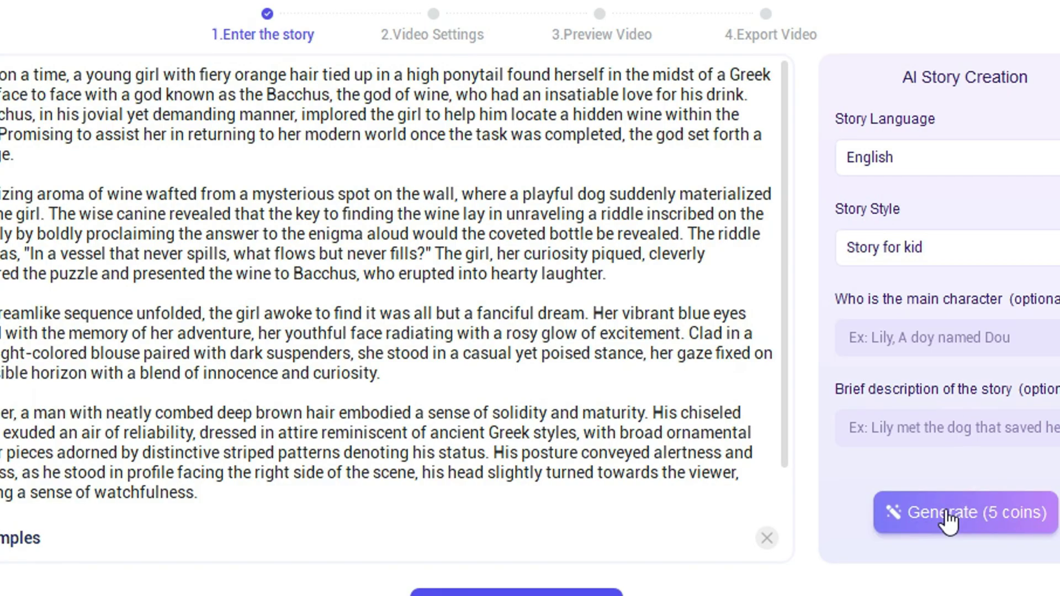
# - Generate a story, keep the Dorothy text at the replace warning, and continue to Video Settings
pyautogui.click(562, 590)
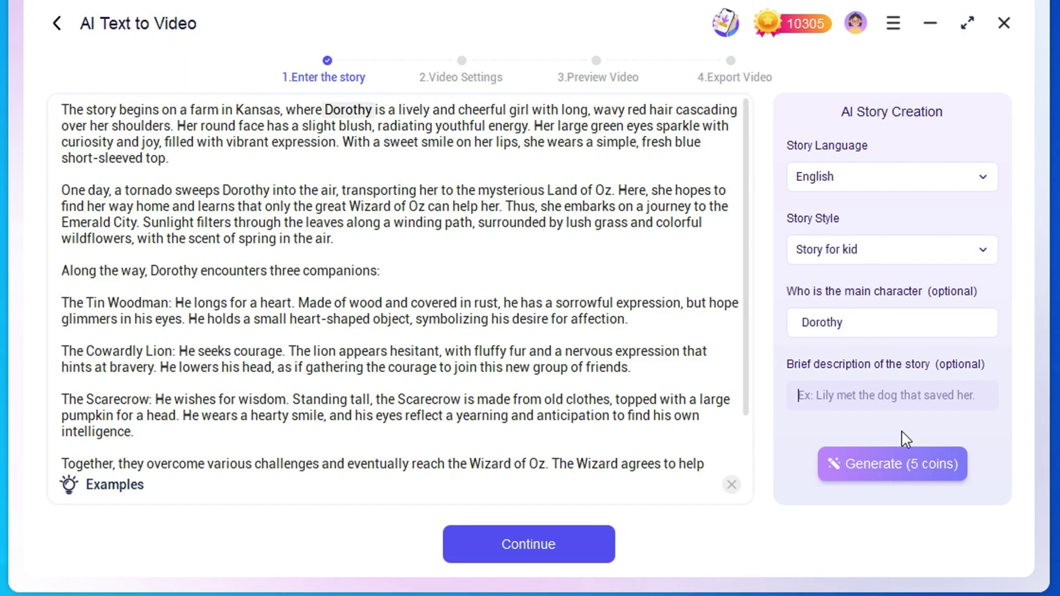
pyautogui.click(925, 469)
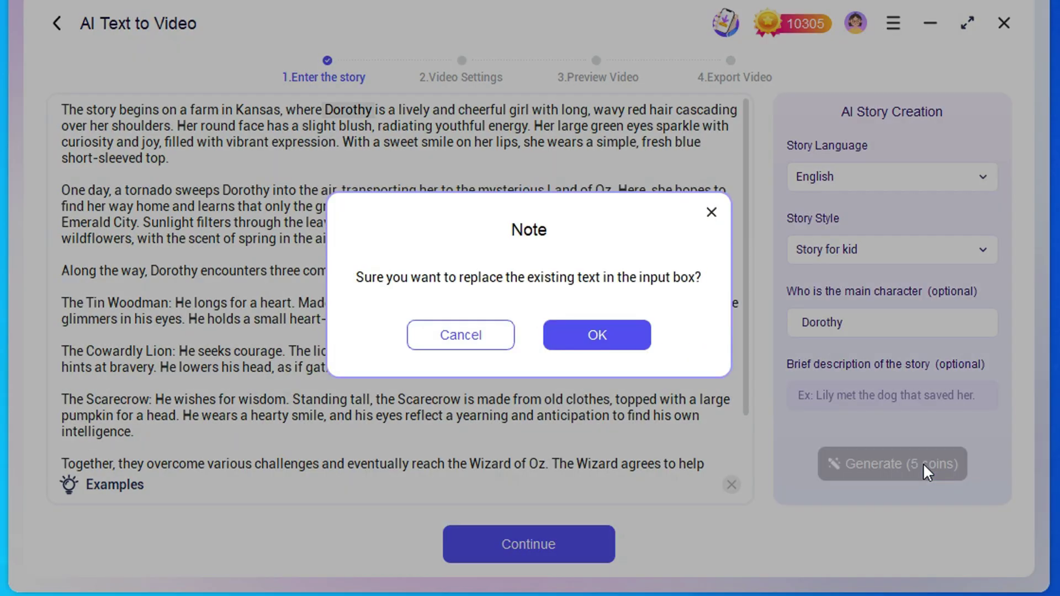
pyautogui.click(710, 213)
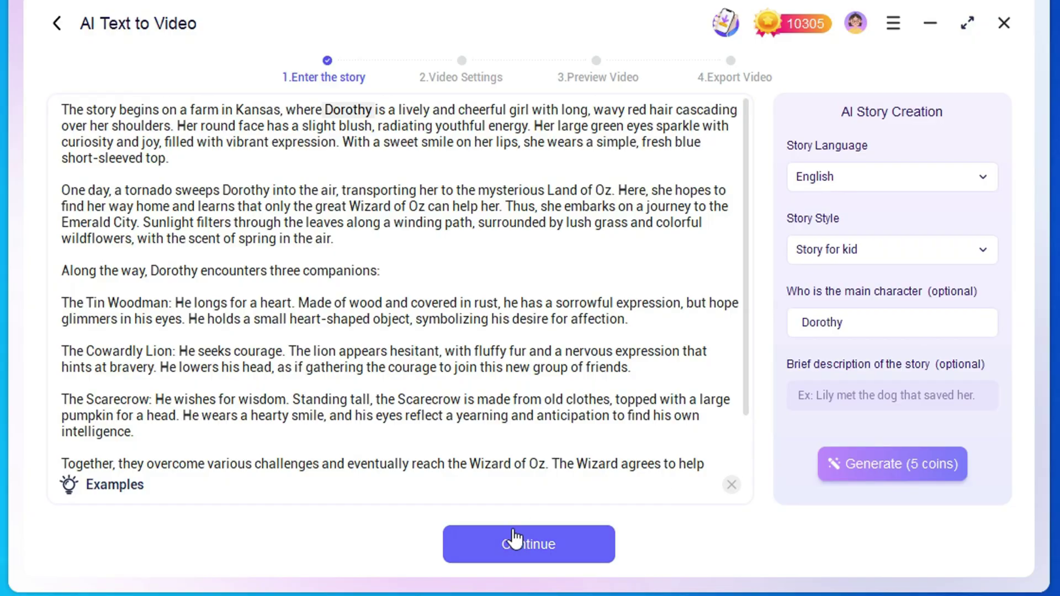
pyautogui.click(558, 538)
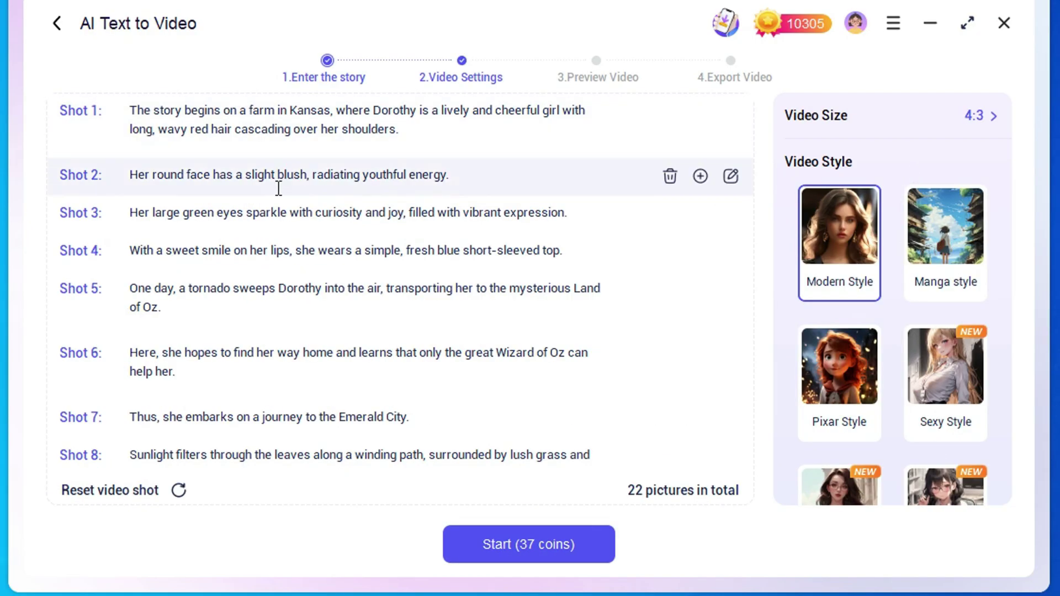
# - Set the video size to 16:9, choose Pixar Style, and start generating the video
pyautogui.scroll(-10, 276, 182)
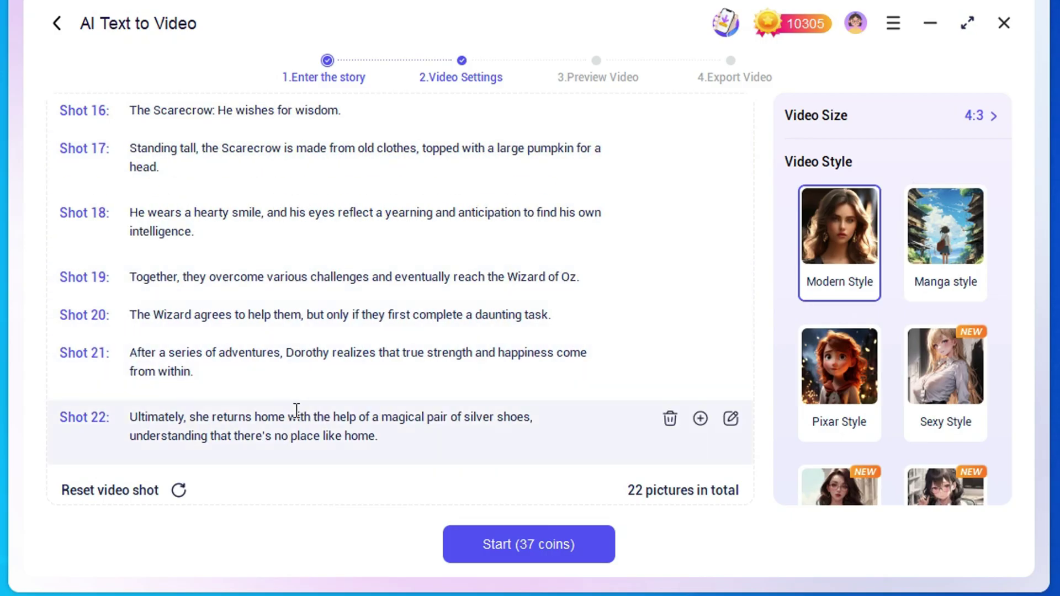
pyautogui.scroll(10, 398, 421)
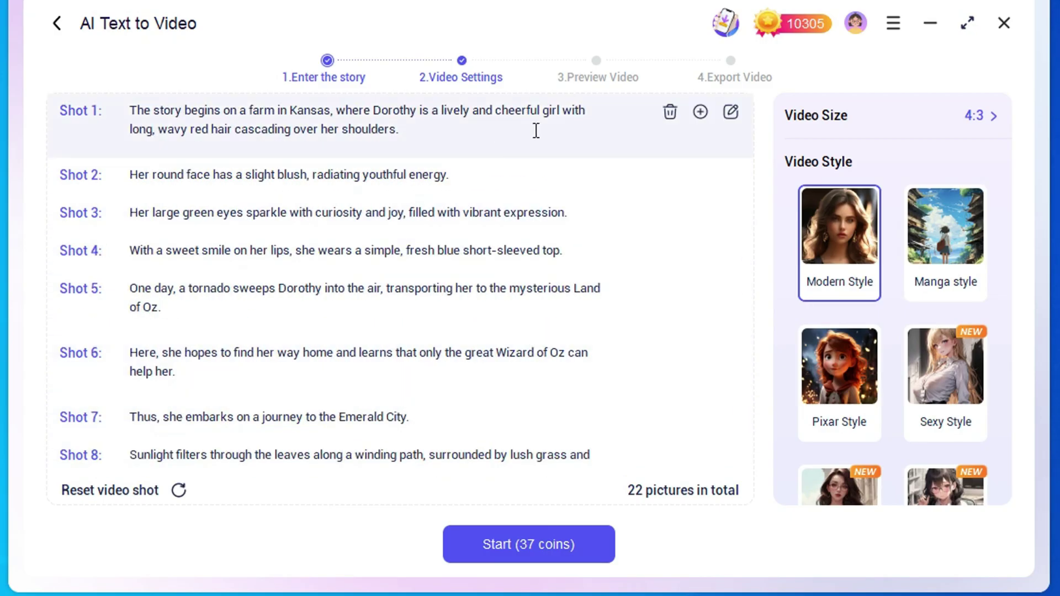
pyautogui.click(974, 122)
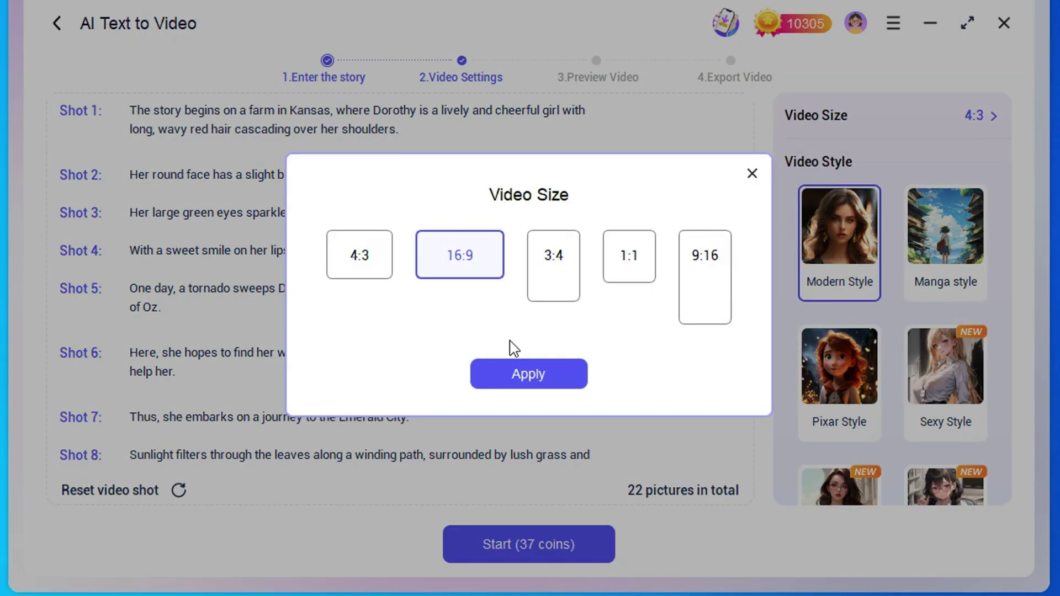
pyautogui.click(521, 370)
pyautogui.click(863, 388)
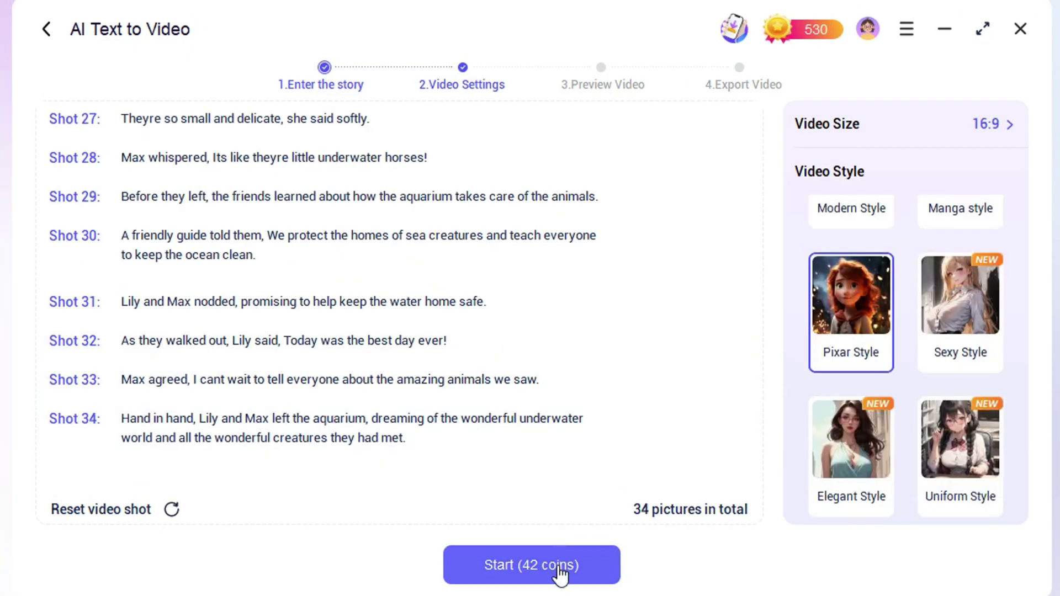
pyautogui.click(561, 569)
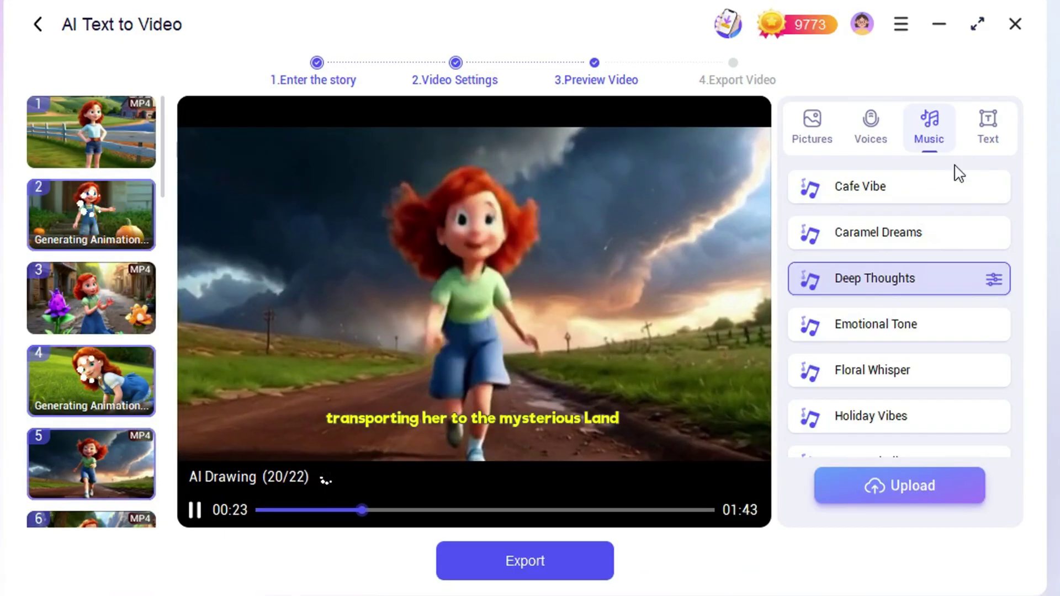
# - Enlarge the subtitle text size and apply it
pyautogui.click(986, 131)
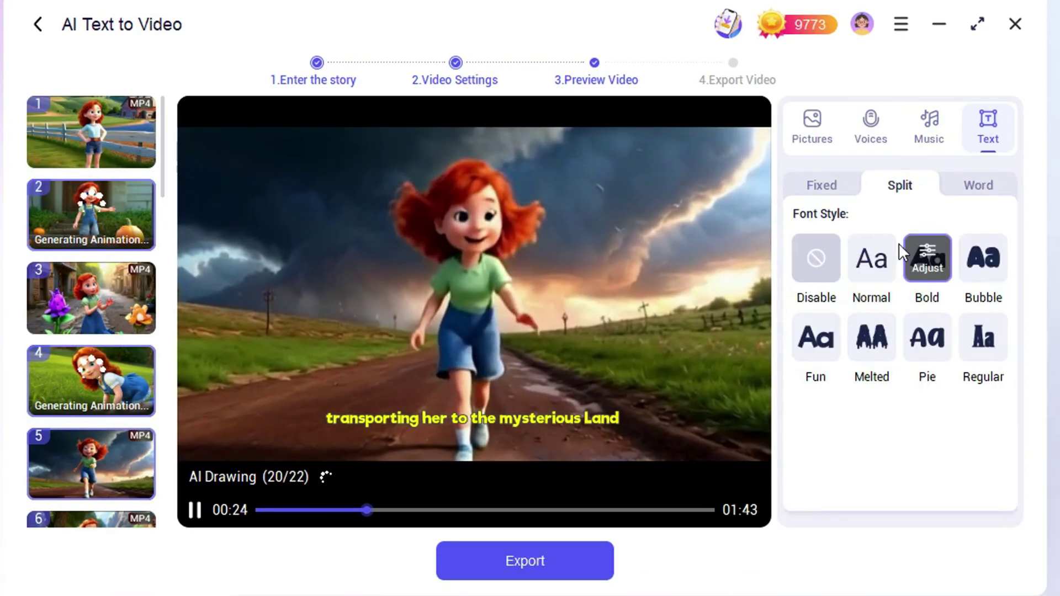
pyautogui.click(928, 258)
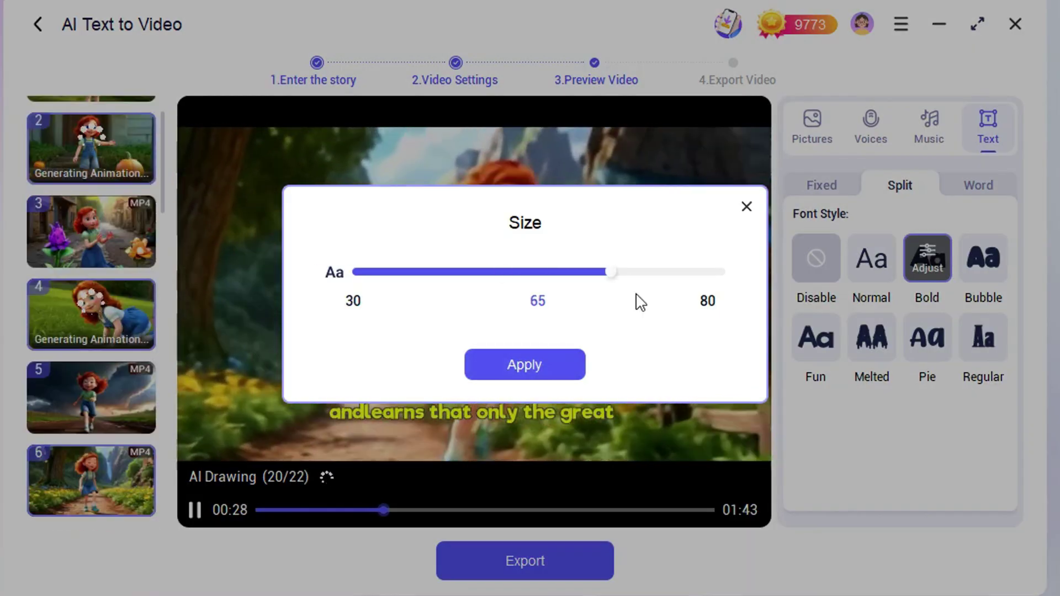
pyautogui.click(568, 363)
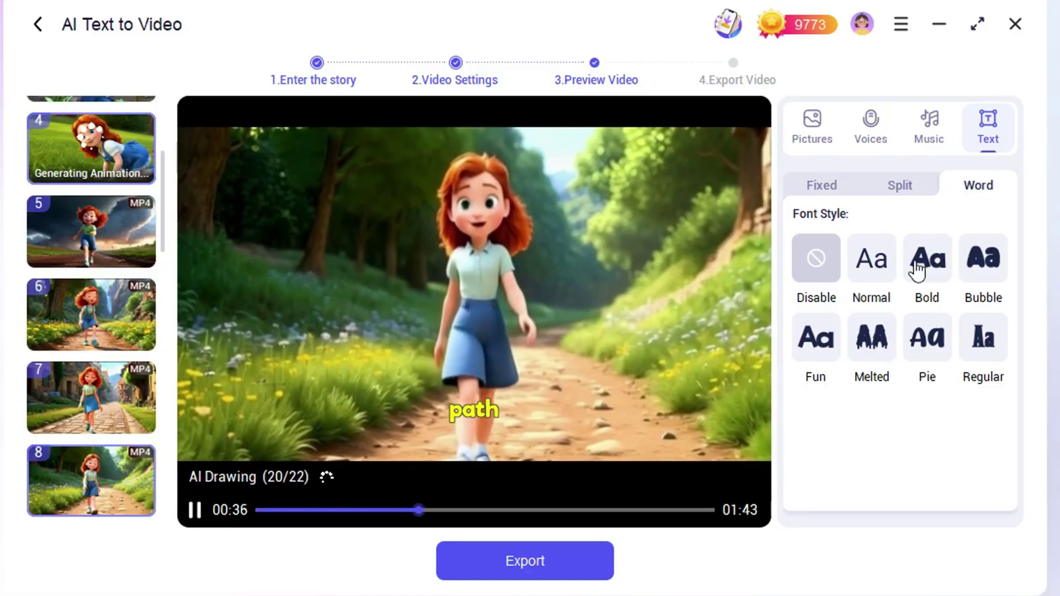
# - Set word-by-word subtitles to Normal style and convert all images into animation
pyautogui.click(920, 267)
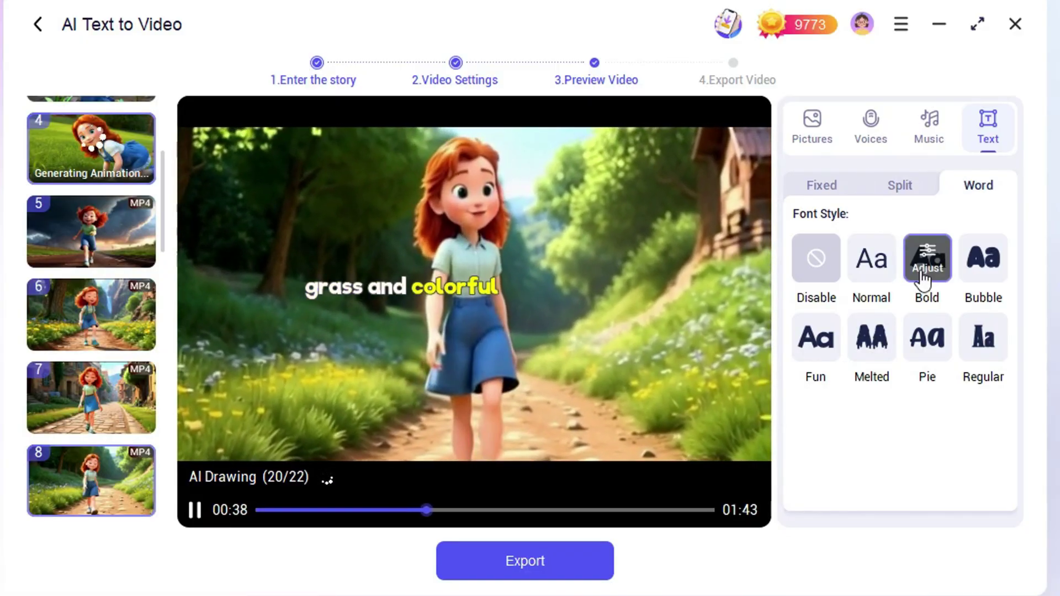
pyautogui.click(891, 269)
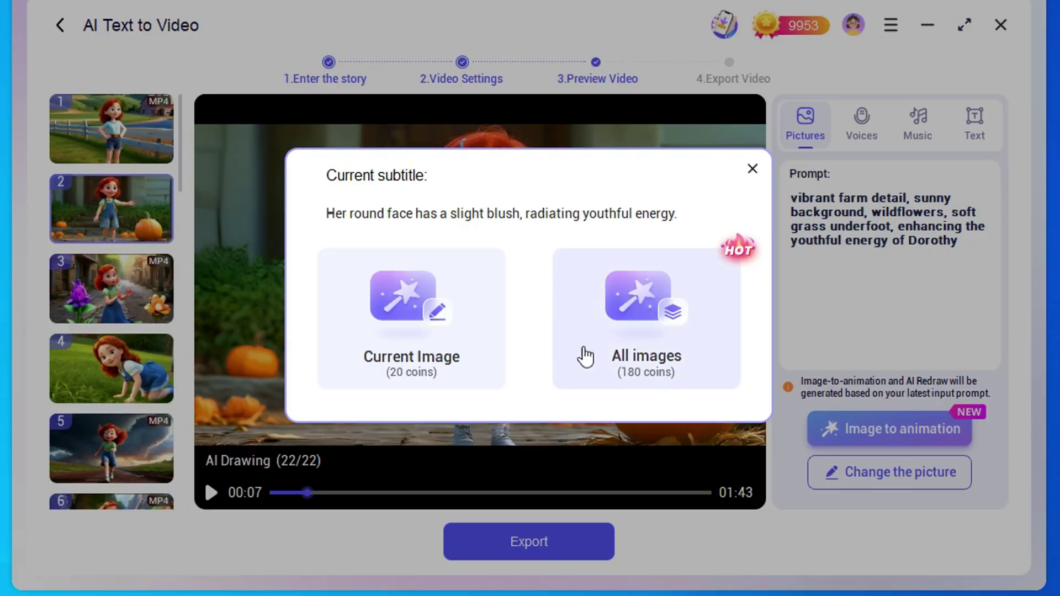
pyautogui.click(585, 356)
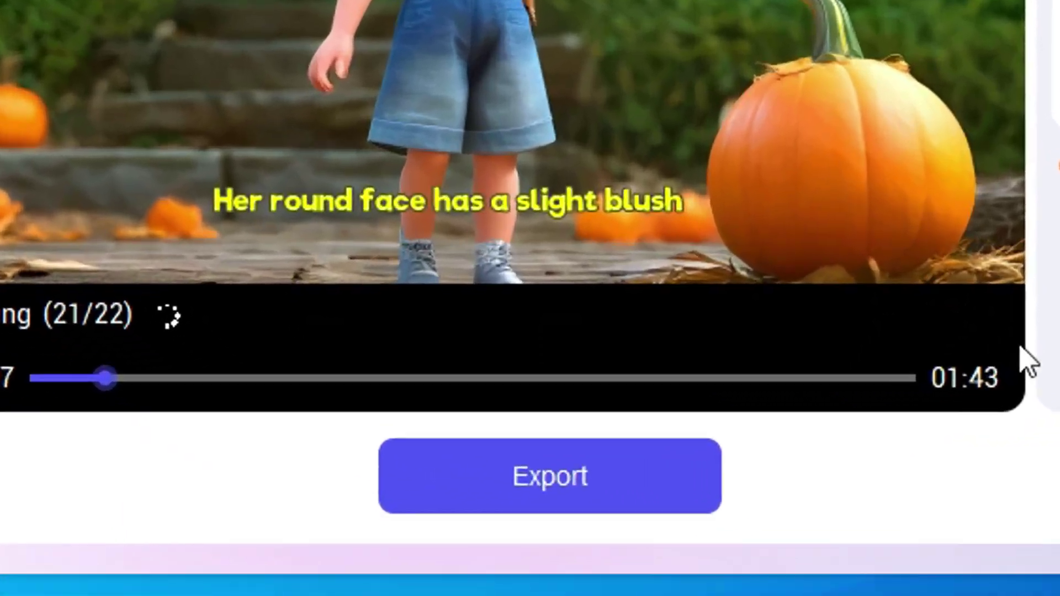
# - Start exporting the animated Dorothy video
pyautogui.click(534, 529)
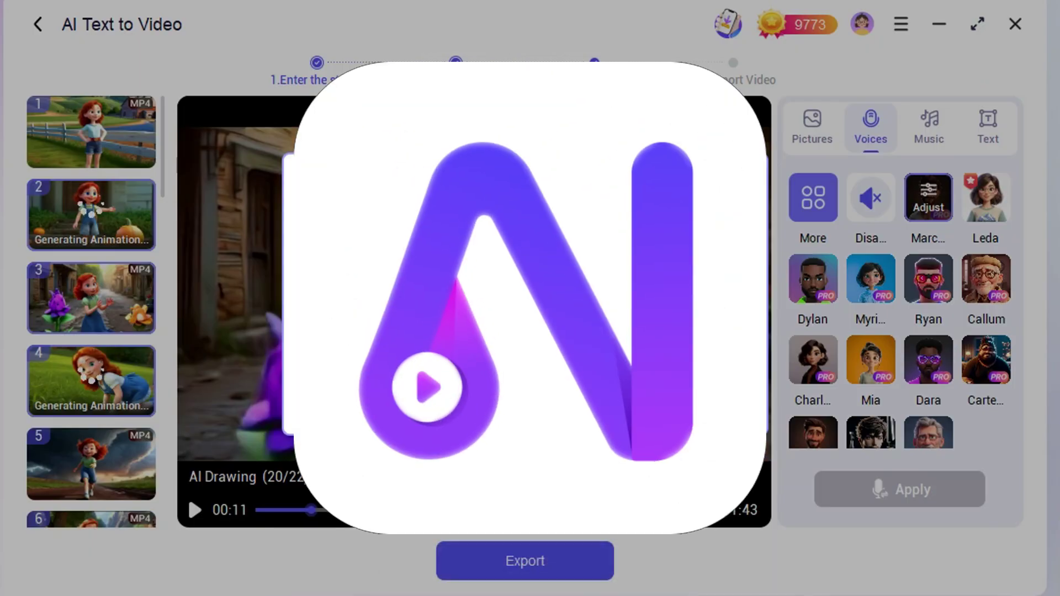
# - Close the voice settings, show the music list with Deep Thoughts, and play the preview
pyautogui.click(745, 176)
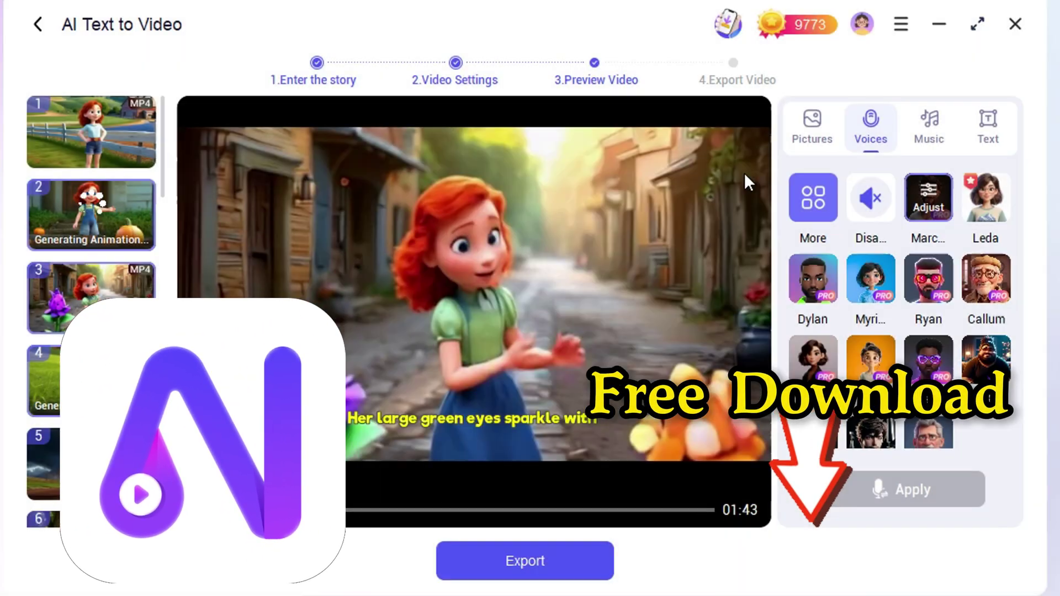
pyautogui.scroll(-1, 949, 338)
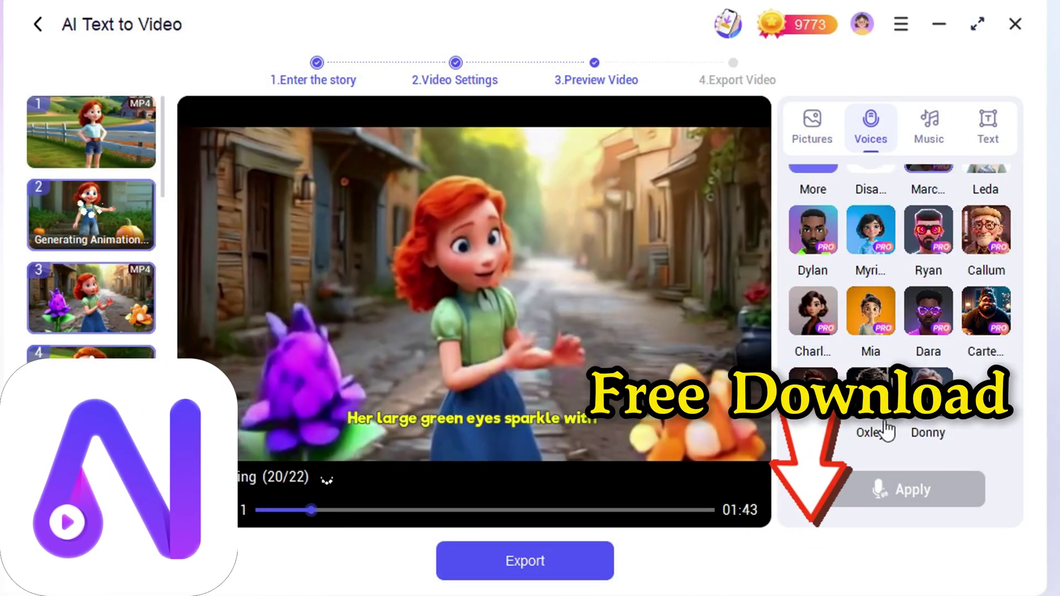
pyautogui.click(939, 131)
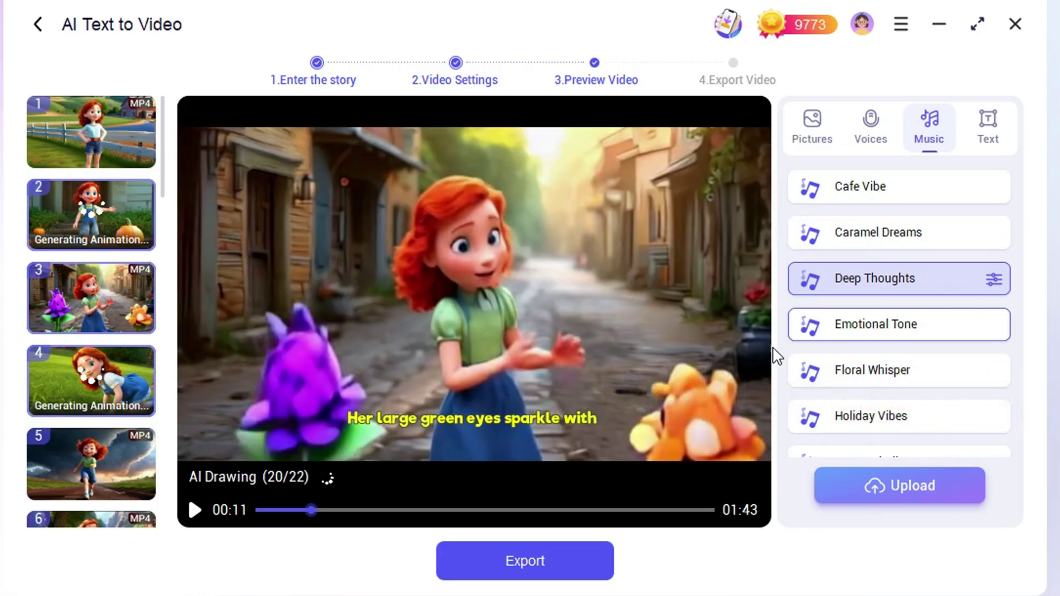
pyautogui.click(196, 509)
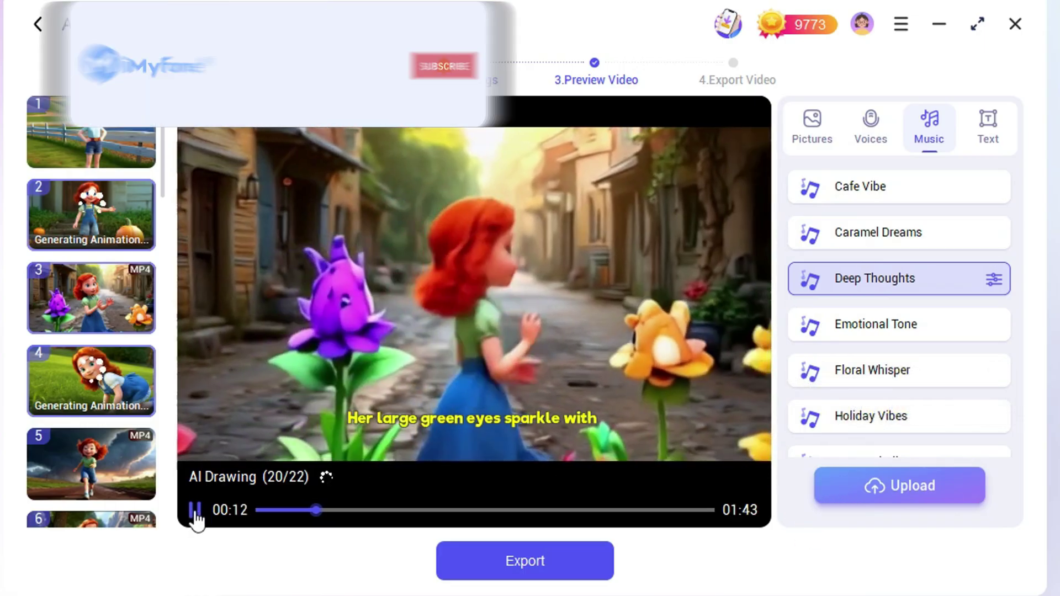